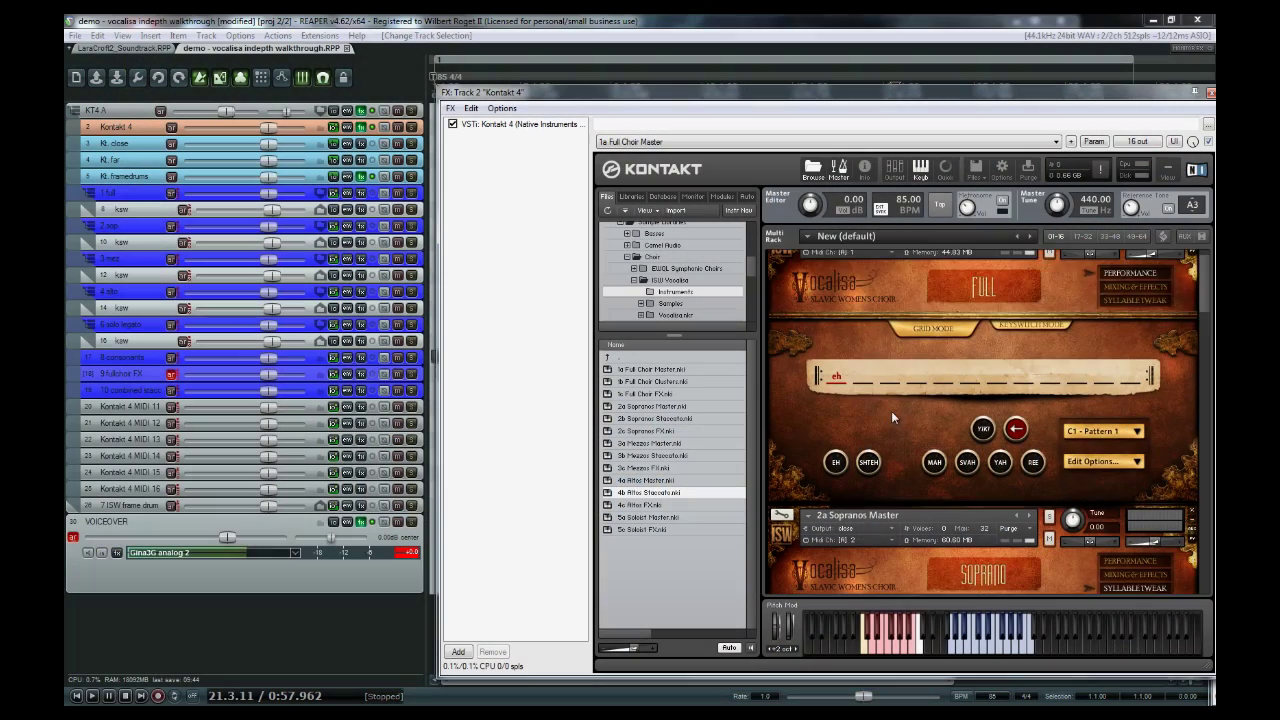
- Scroll down the Kontakt rack and open the Soprano instrument's Performance page
{"action": "scroll", "coordinate": [891, 411], "scroll_direction": "down", "scroll_amount": 3}
{"action": "scroll", "coordinate": [897, 405], "scroll_direction": "down", "scroll_amount": 2}
{"action": "left_click", "coordinate": [1133, 444]}
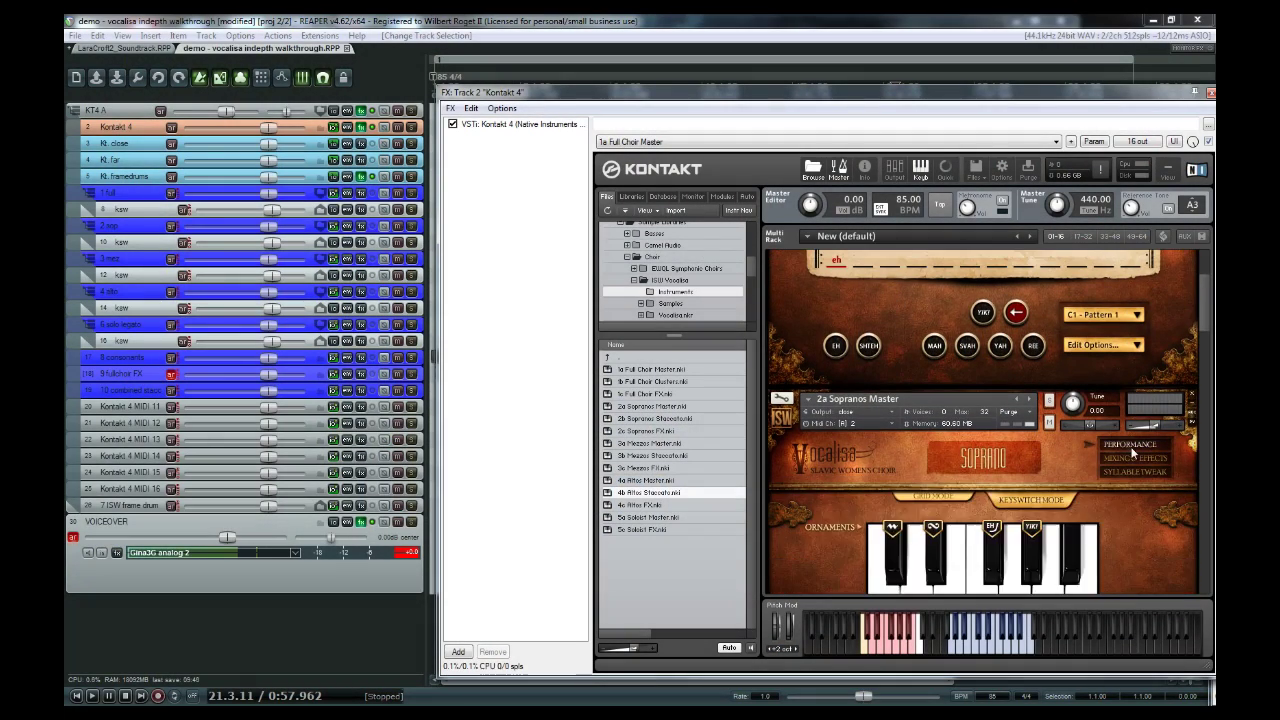
- Scroll back to the Full Choir instrument and switch its panel to keyswitch mode
{"action": "scroll", "coordinate": [991, 468], "scroll_direction": "down", "scroll_amount": 2}
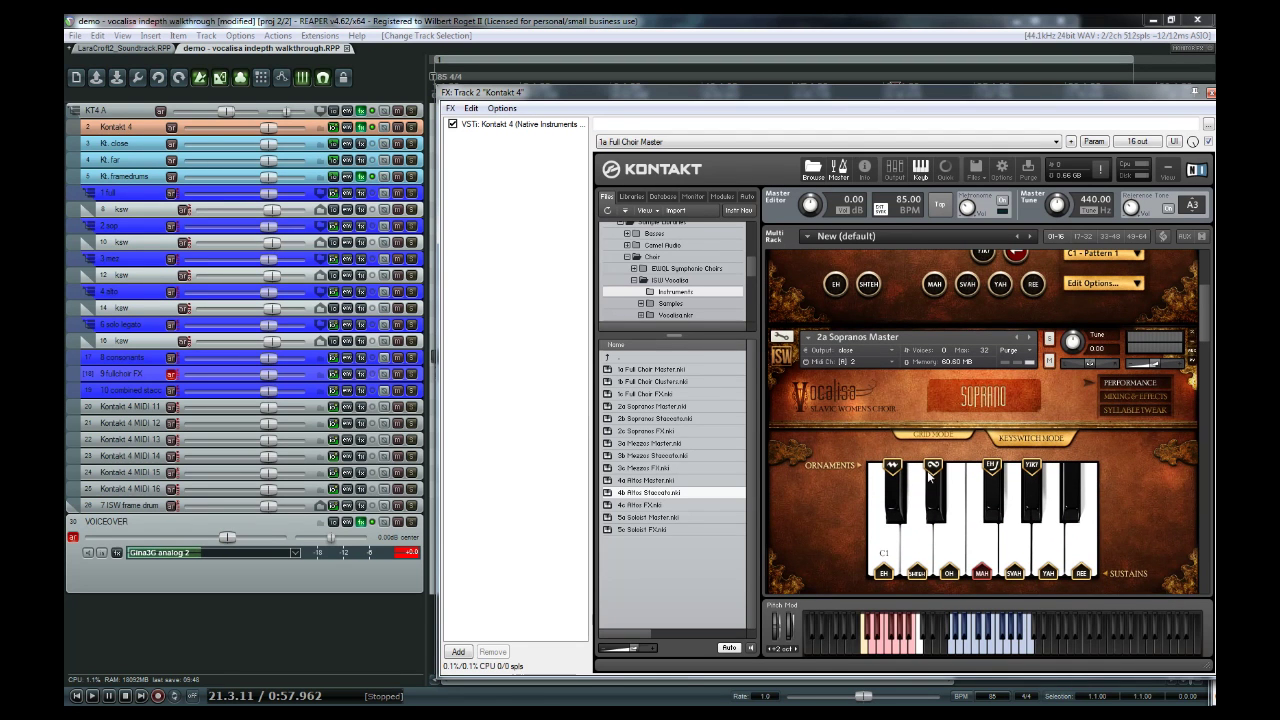
{"action": "scroll", "coordinate": [932, 468], "scroll_direction": "up", "scroll_amount": 1}
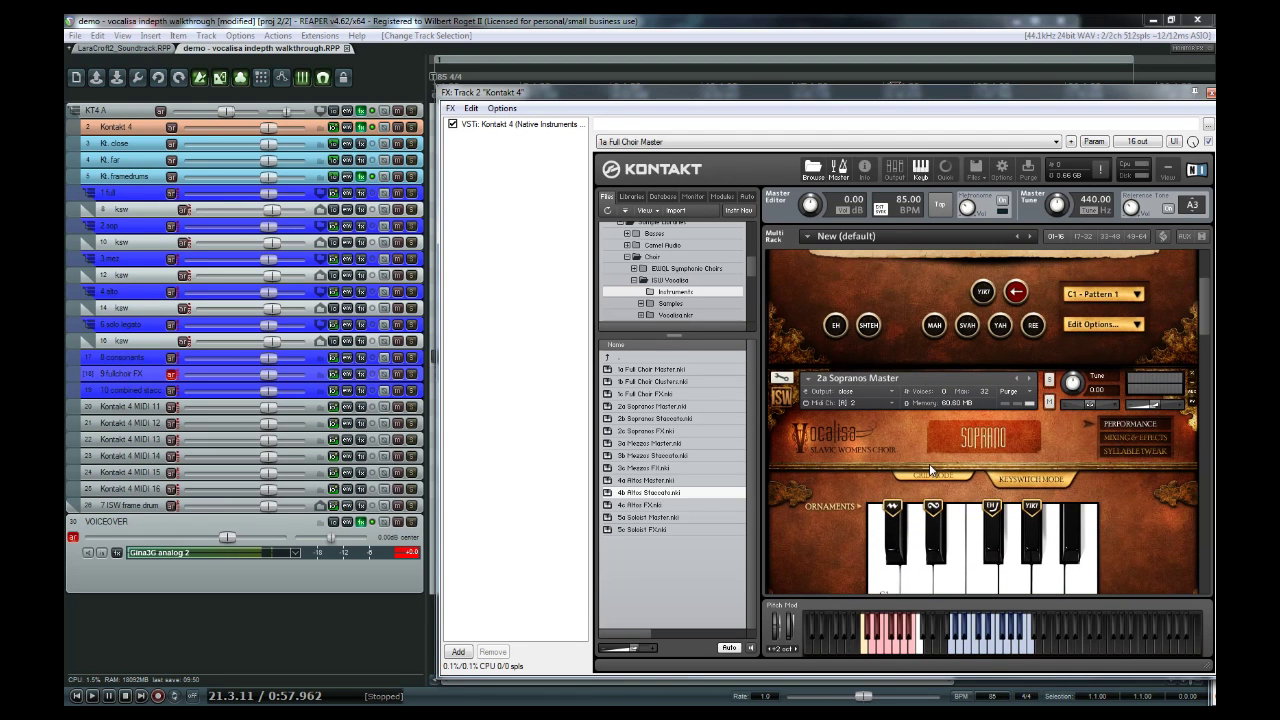
{"action": "scroll", "coordinate": [929, 465], "scroll_direction": "up", "scroll_amount": 5}
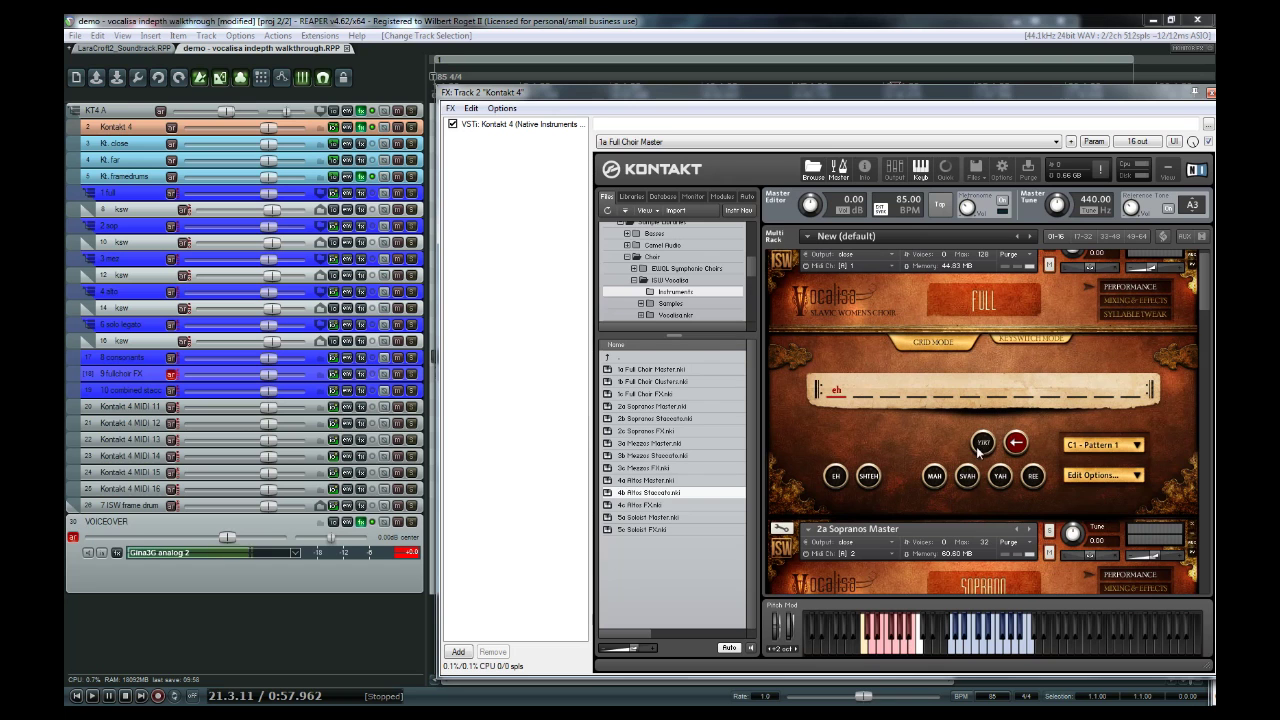
{"action": "left_click", "coordinate": [1025, 339]}
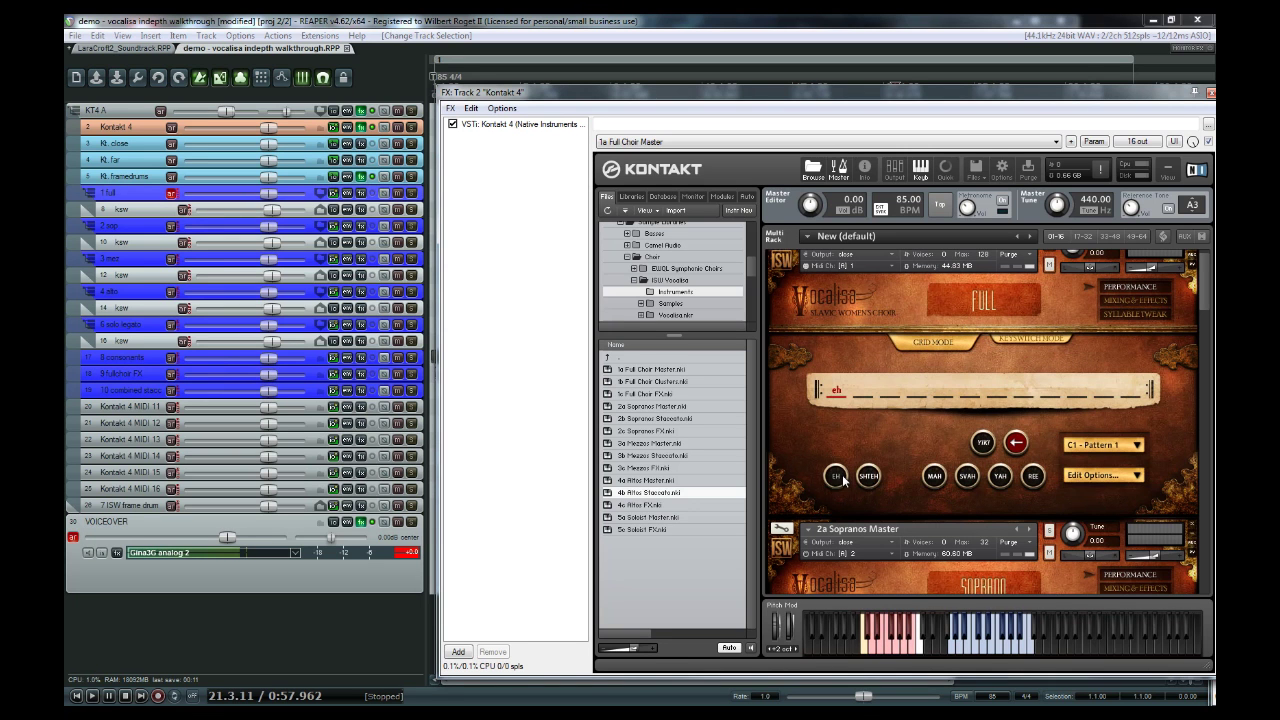
- Append svah and yah to Pattern 1, check the edit options, and keep Pattern 1 selected
{"action": "left_click", "coordinate": [967, 476]}
{"action": "left_click", "coordinate": [1000, 476]}
{"action": "left_click", "coordinate": [1083, 477]}
{"action": "left_click", "coordinate": [1085, 477]}
{"action": "left_click", "coordinate": [1093, 450]}
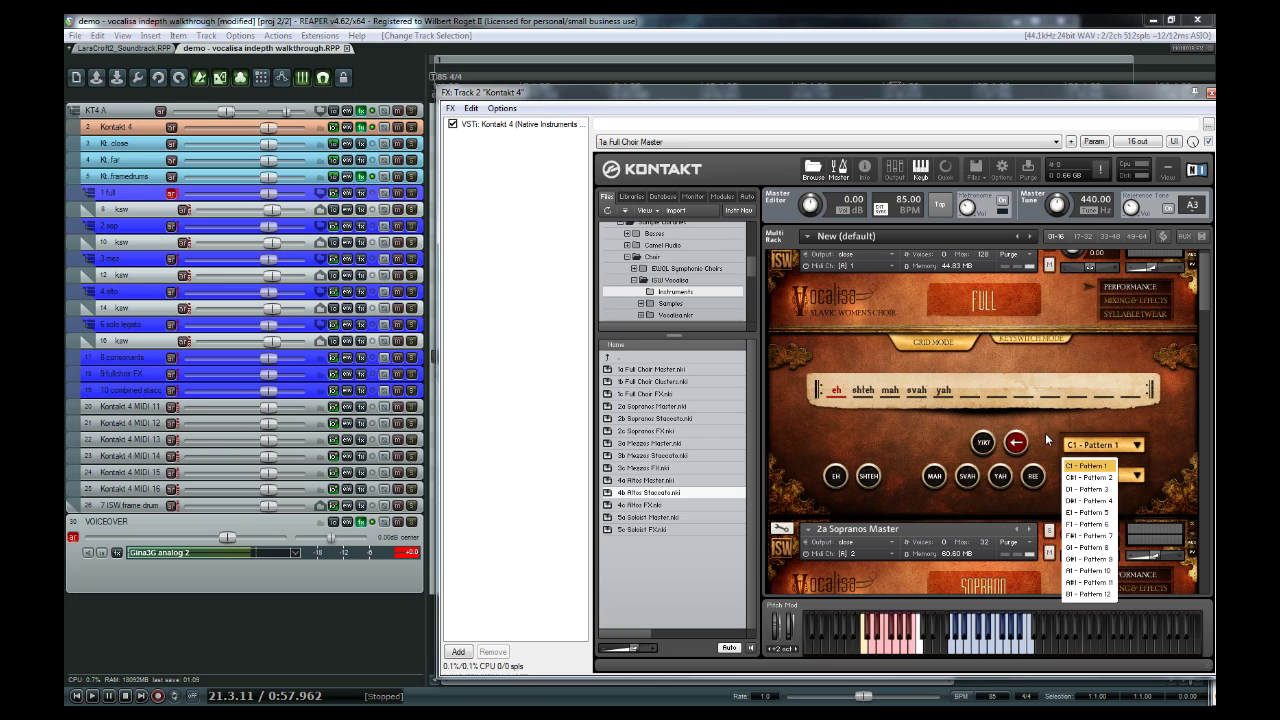
{"action": "left_click", "coordinate": [1047, 440]}
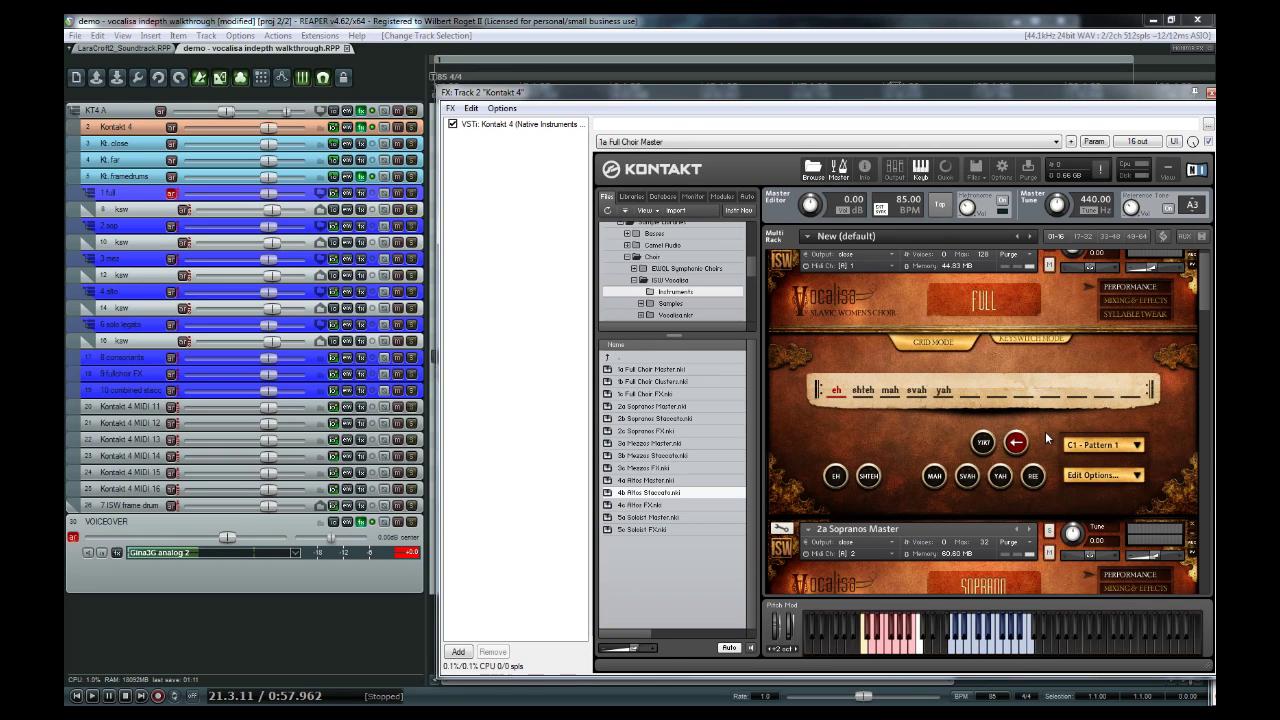
- Switch the Full Choir Vocalisa panel to KEYSWITCH MODE to show its syllable and ornament keys
{"action": "left_click", "coordinate": [1040, 342]}
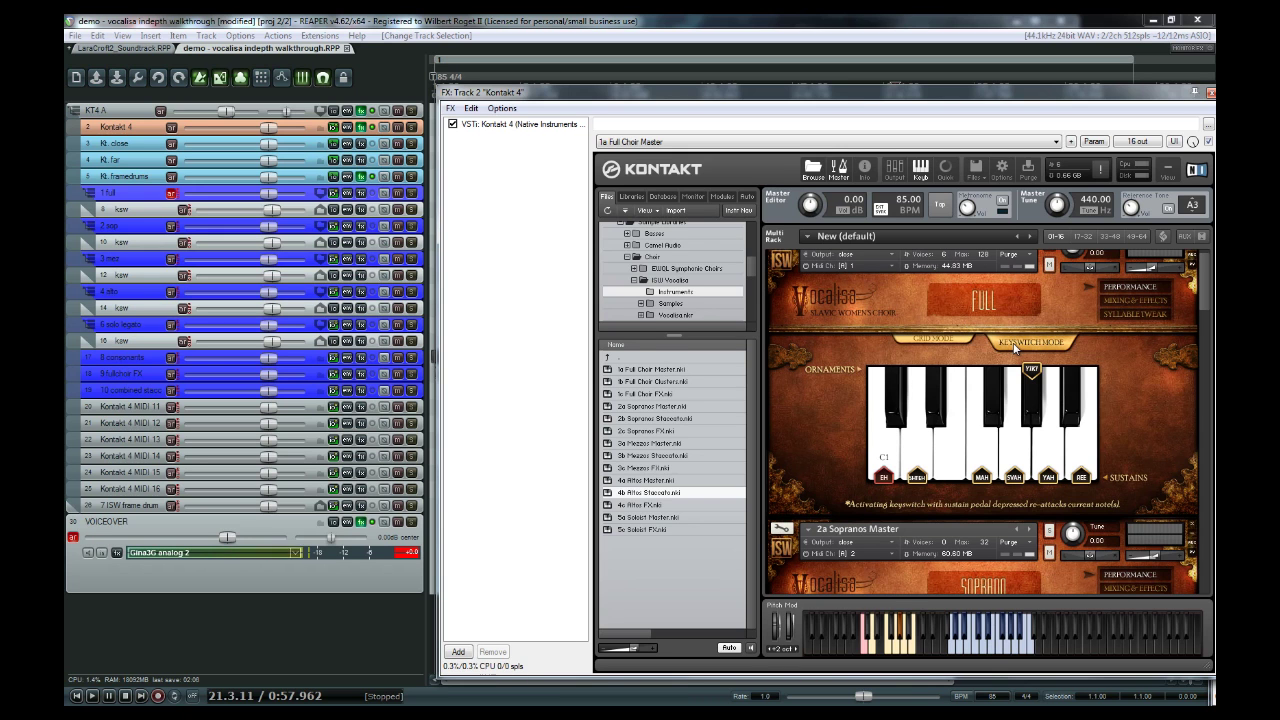
- Open the Full Choir Mixing & Effects page with compressor, EQ, Concert Hall reverb and width
{"action": "left_click", "coordinate": [1143, 298]}
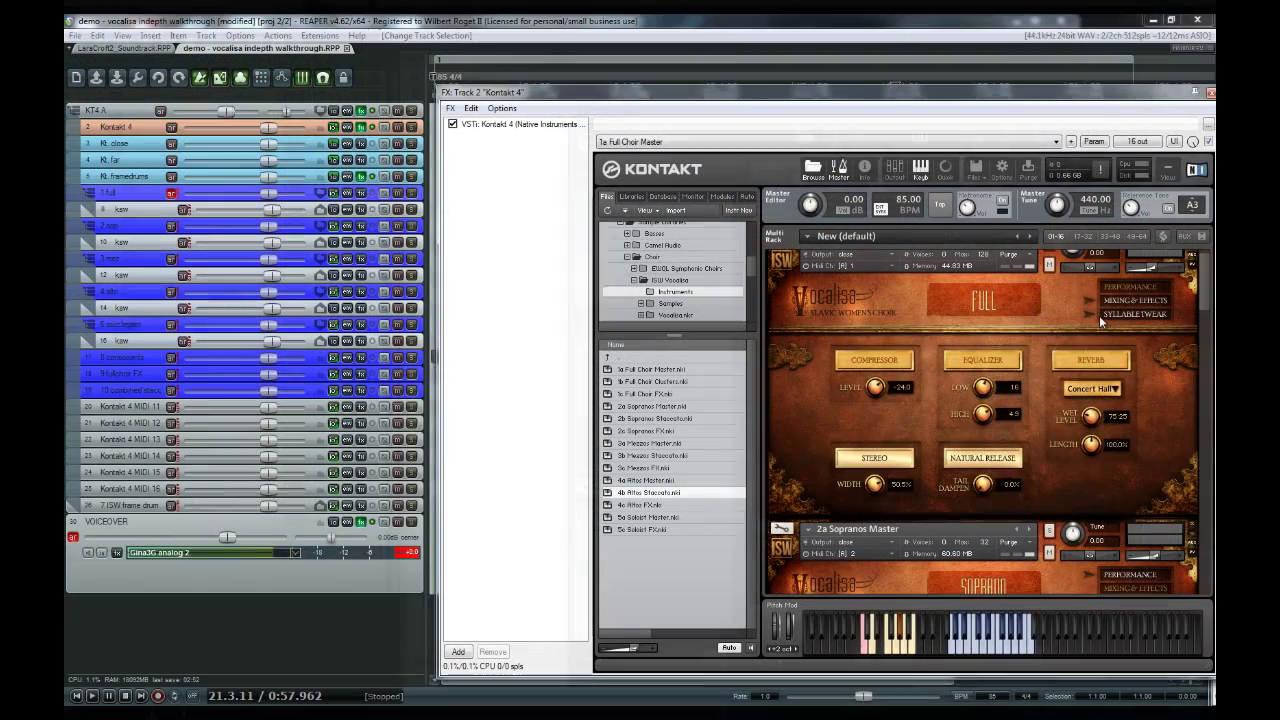
- Open the Full Choir Syllable Tweak page listing level, offset and brightness per syllable
{"action": "left_click", "coordinate": [1100, 315]}
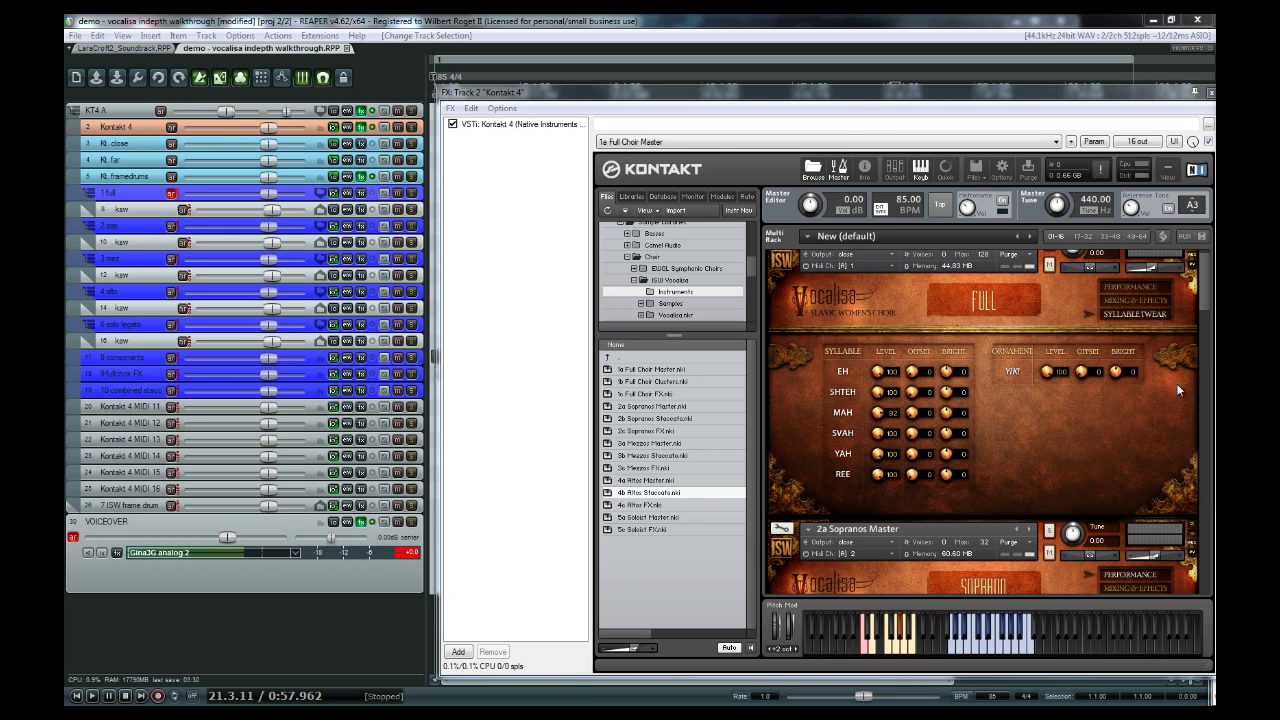
- Arm the 10 combined stacc track and scroll the rack to the FX and staccato instruments
{"action": "left_click", "coordinate": [137, 391]}
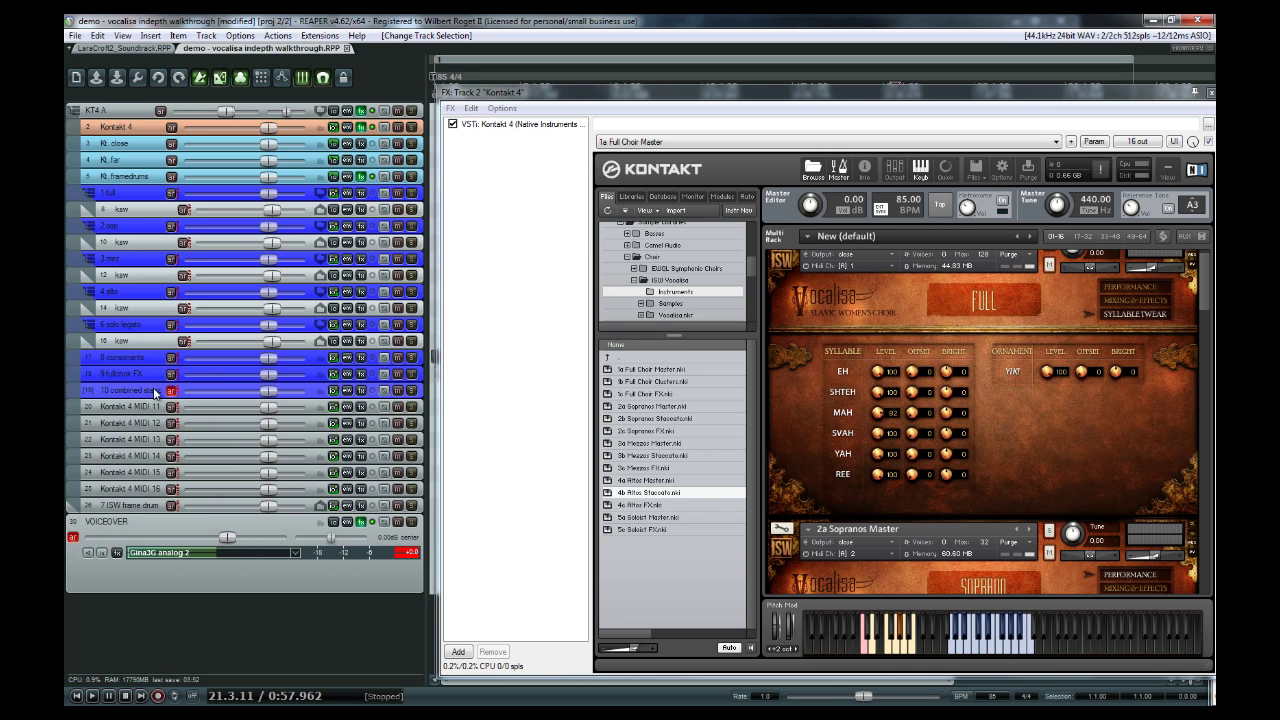
{"action": "scroll", "coordinate": [1008, 439], "scroll_direction": "down", "scroll_amount": 5}
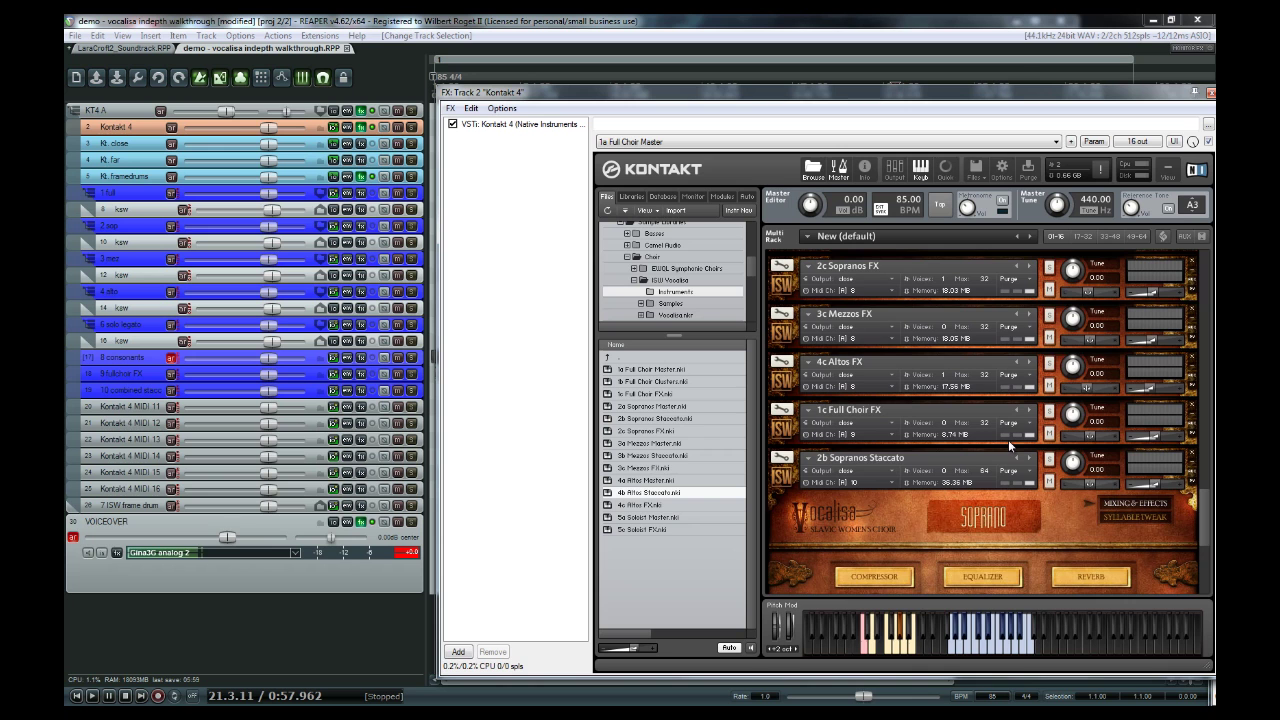
- Expand the 2c Sopranos FX instrument, then select and arm the 9 fullchor FX track
{"action": "left_click", "coordinate": [792, 287]}
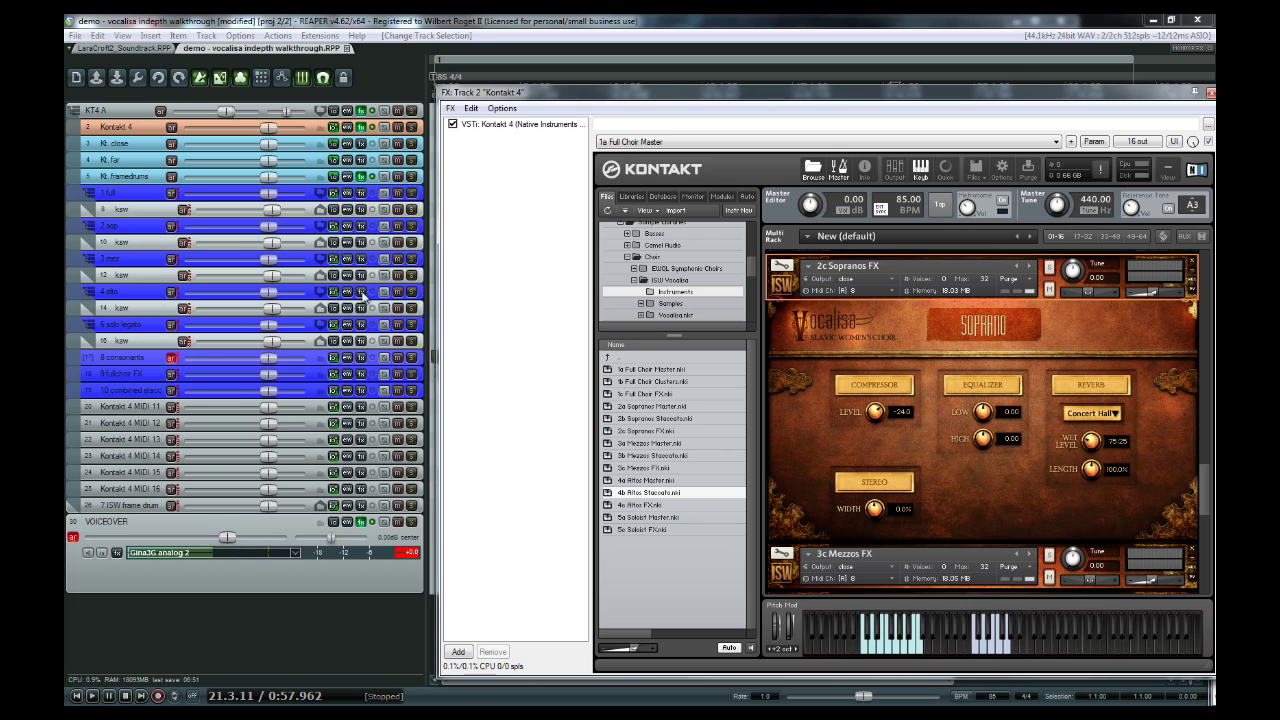
{"action": "left_click", "coordinate": [134, 377]}
- Scroll further down the Kontakt rack to finish the instrument tour
{"action": "scroll", "coordinate": [796, 400], "scroll_direction": "down", "scroll_amount": 5}
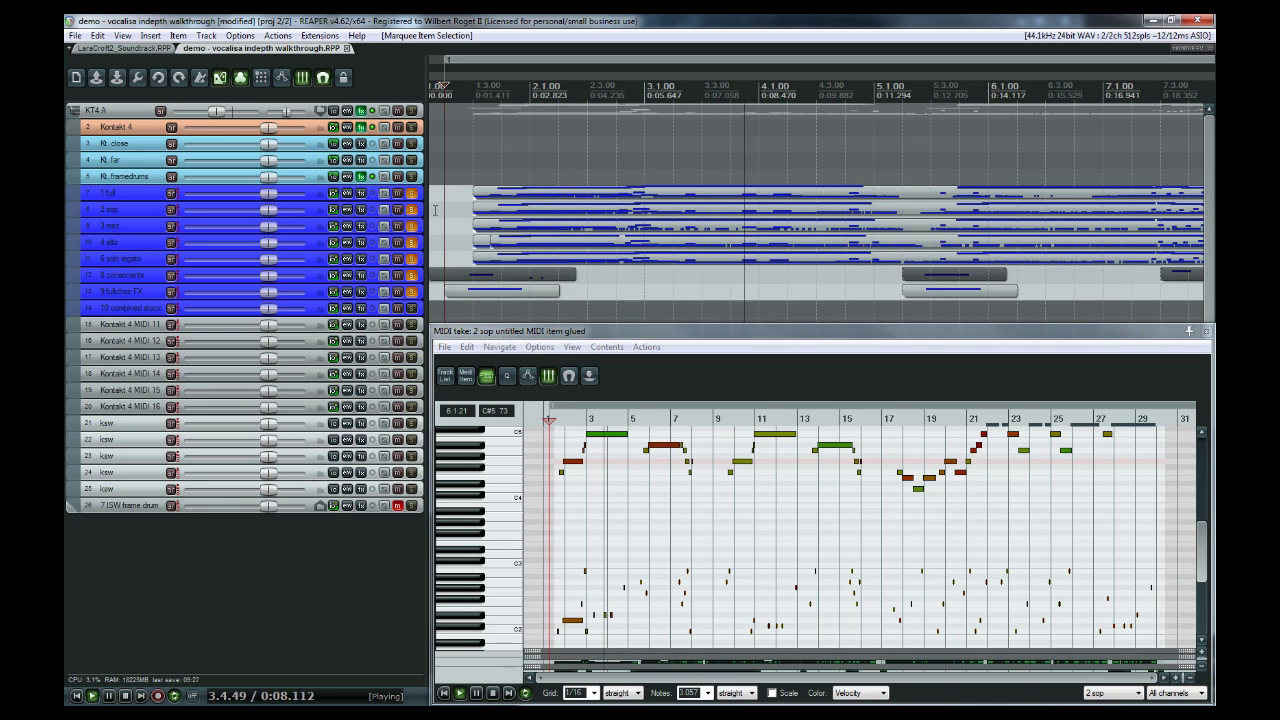
- During playback, move the solo from the 1 full track to the 2 sop track
{"action": "left_click", "coordinate": [411, 226]}
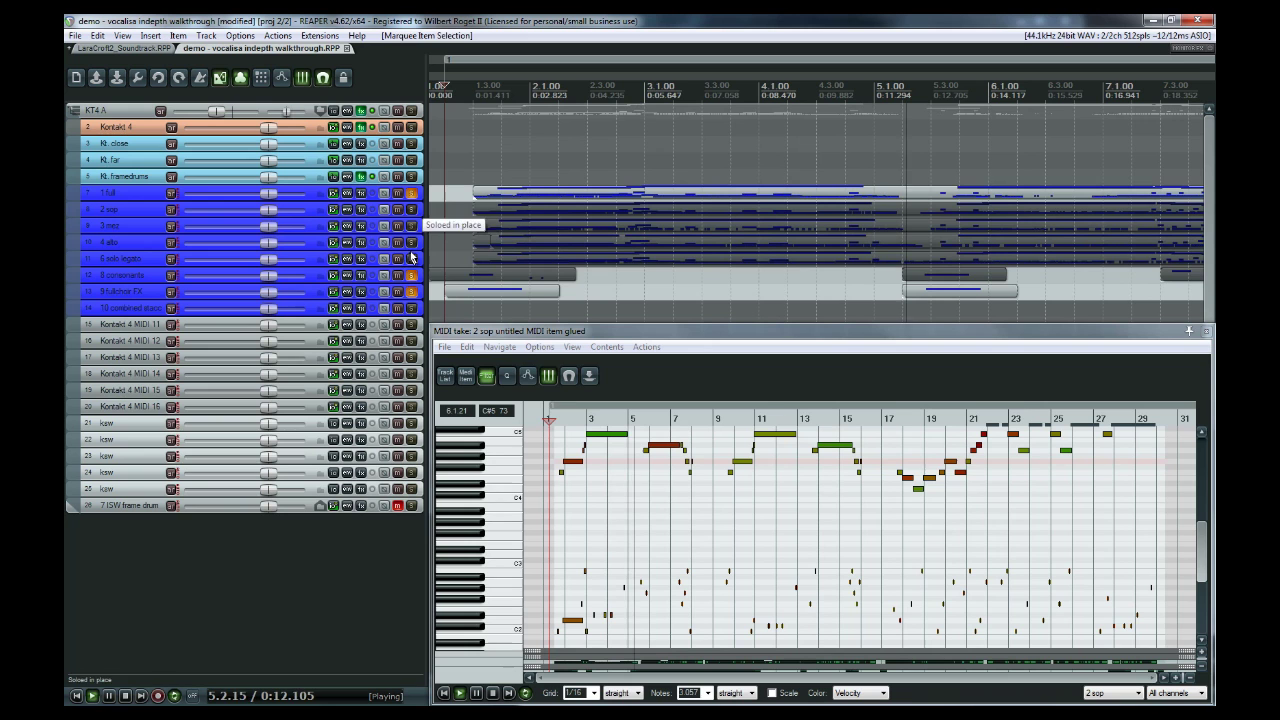
{"action": "left_click", "coordinate": [412, 258]}
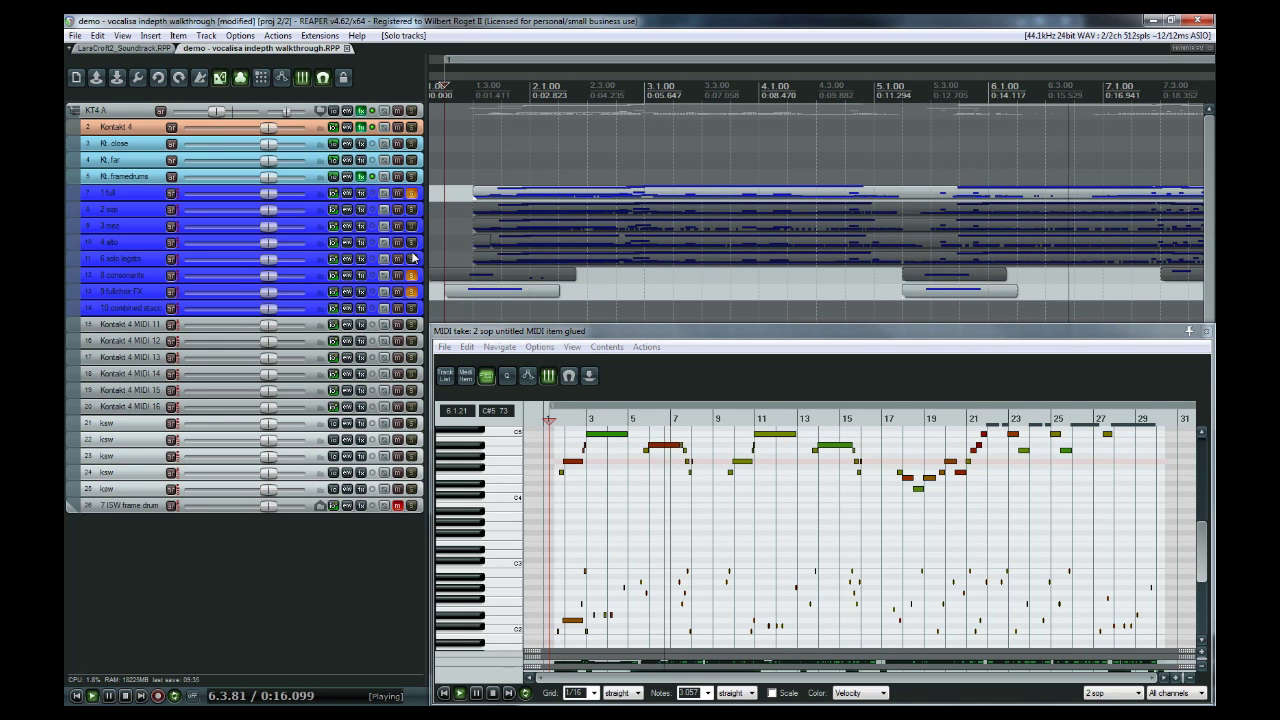
{"action": "scroll", "coordinate": [546, 210], "scroll_direction": "down", "scroll_amount": 2}
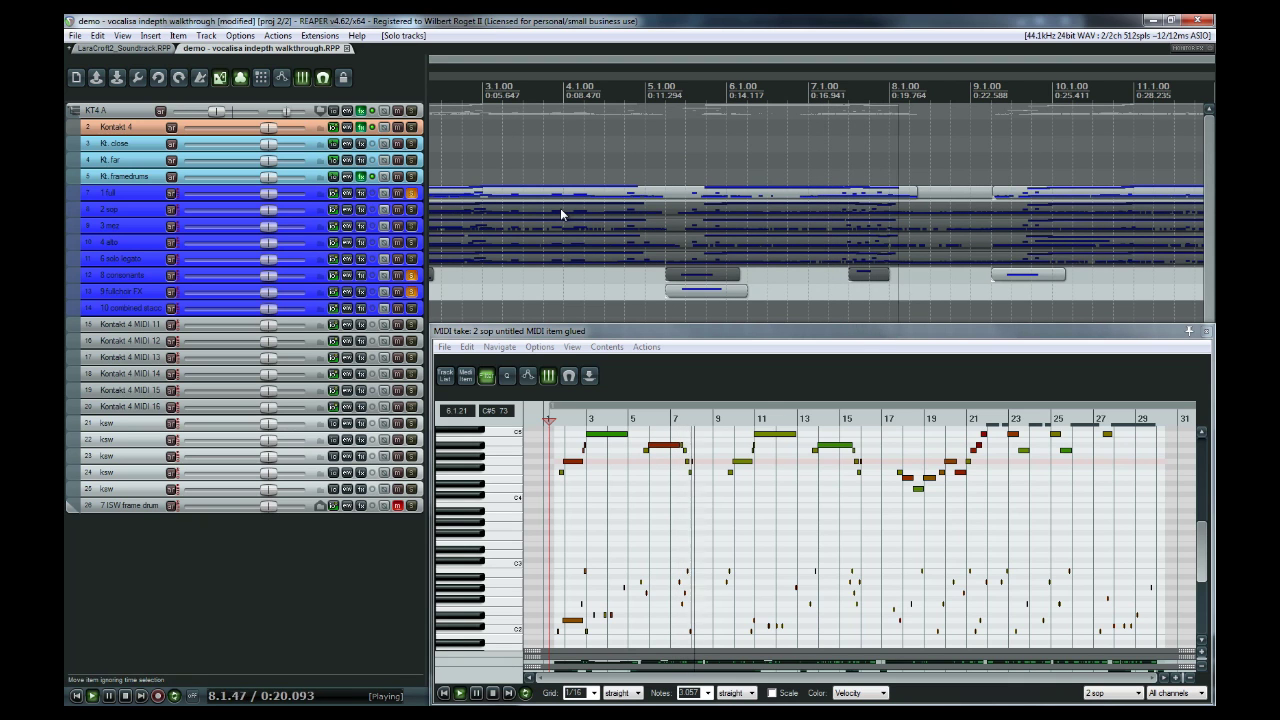
{"action": "left_click", "coordinate": [412, 194]}
{"action": "left_click", "coordinate": [412, 209]}
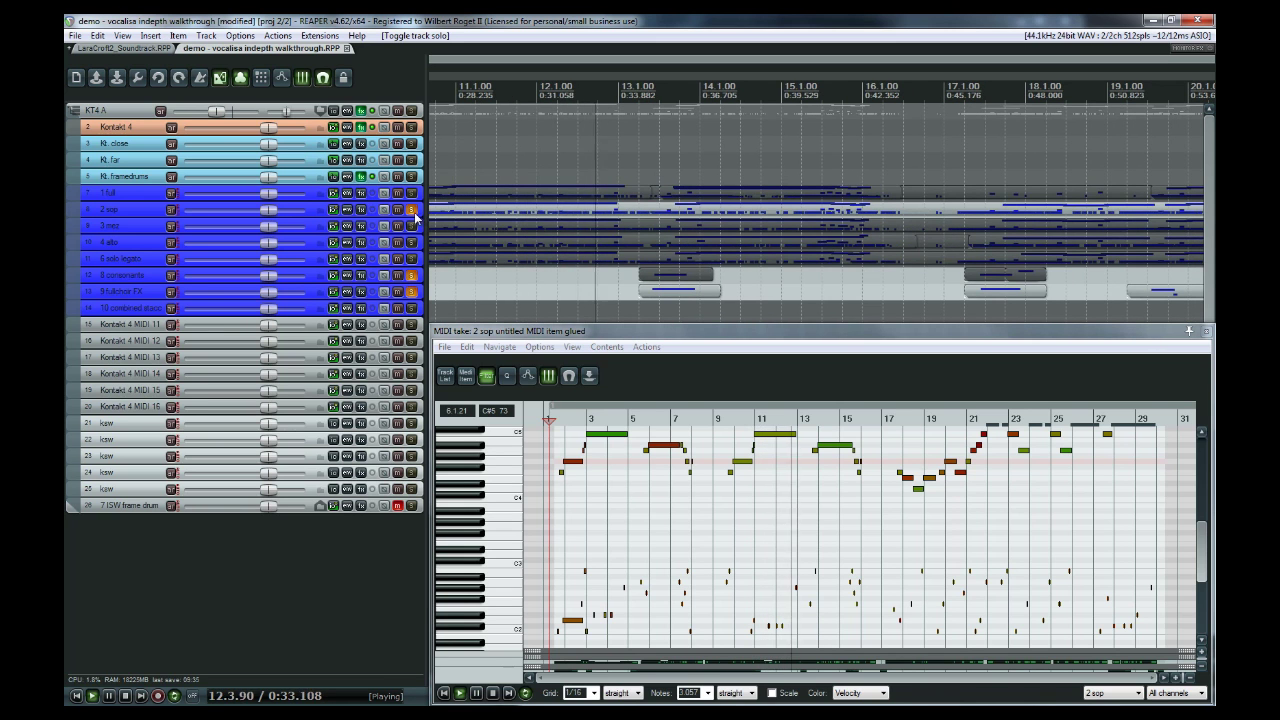
- Move the solo from 2 sop to 3 mez, then to 4 alto
{"action": "left_click", "coordinate": [411, 210]}
{"action": "left_click", "coordinate": [411, 226]}
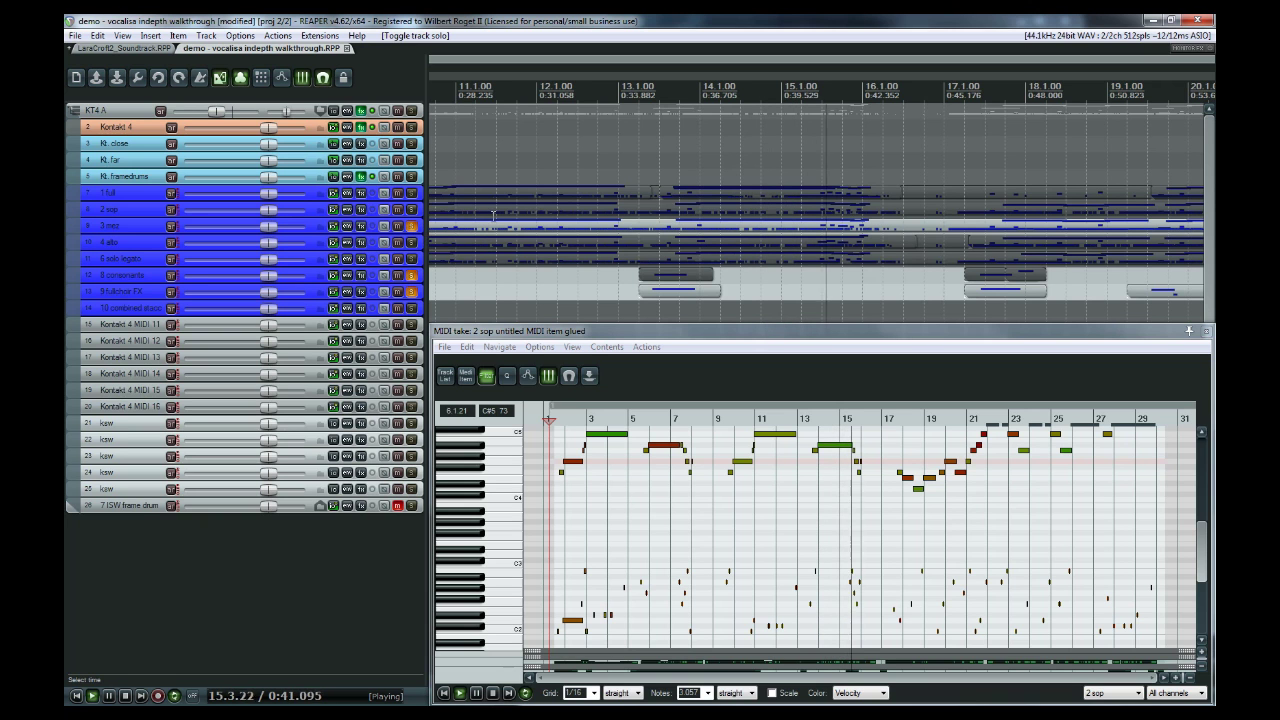
{"action": "left_click", "coordinate": [411, 226]}
{"action": "left_click", "coordinate": [411, 242]}
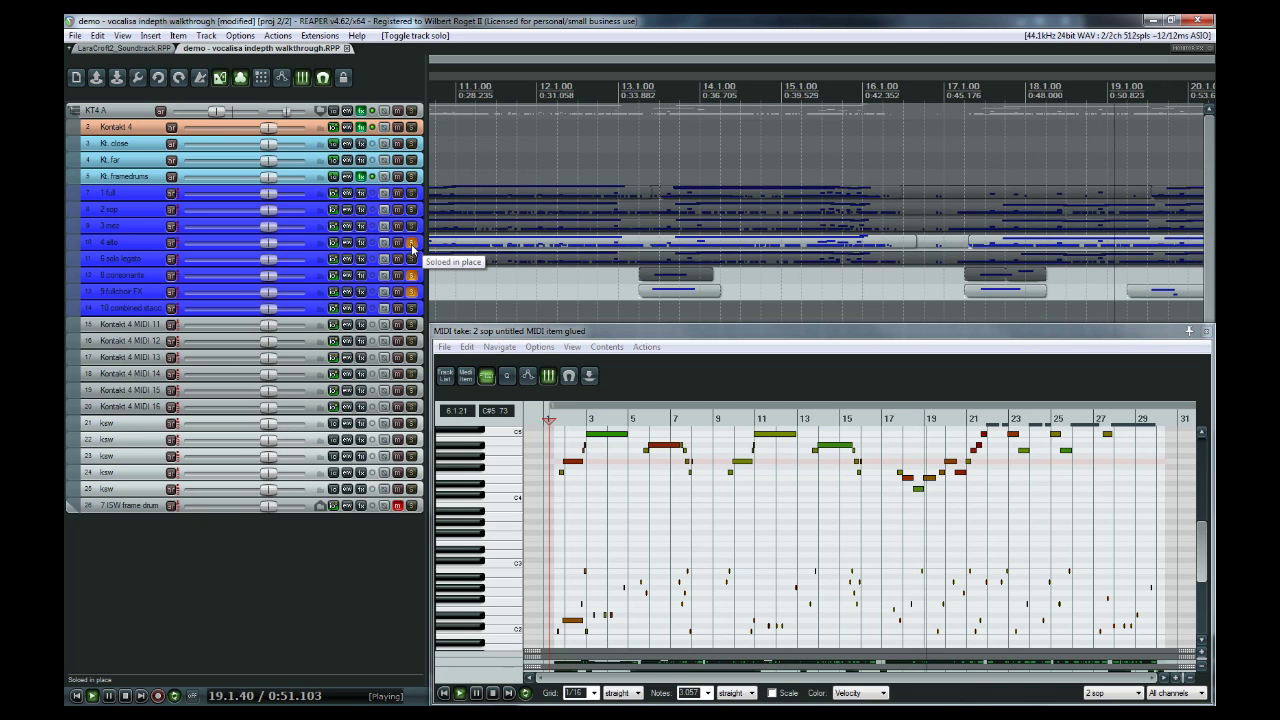
- Solo 6 solo legato alone, then add 4 alto and 3 mez back into the solo
{"action": "left_click", "coordinate": [411, 243]}
{"action": "left_click", "coordinate": [412, 259]}
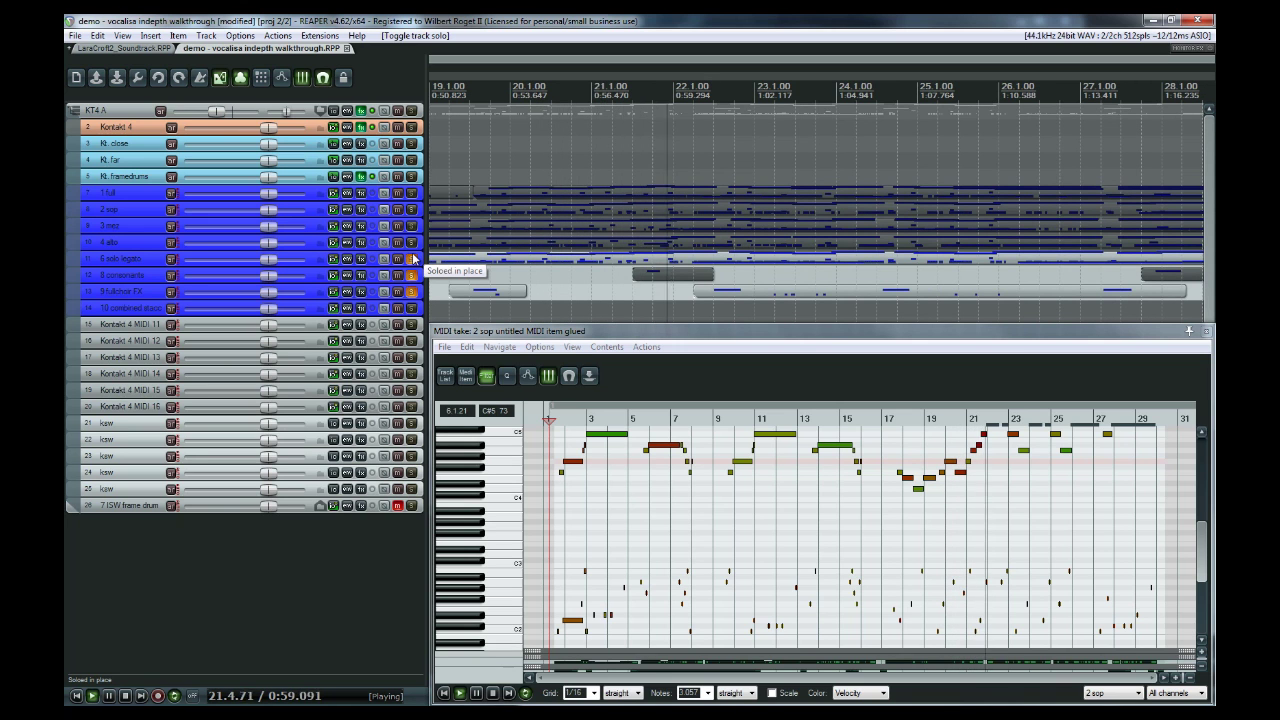
{"action": "left_click", "coordinate": [412, 243]}
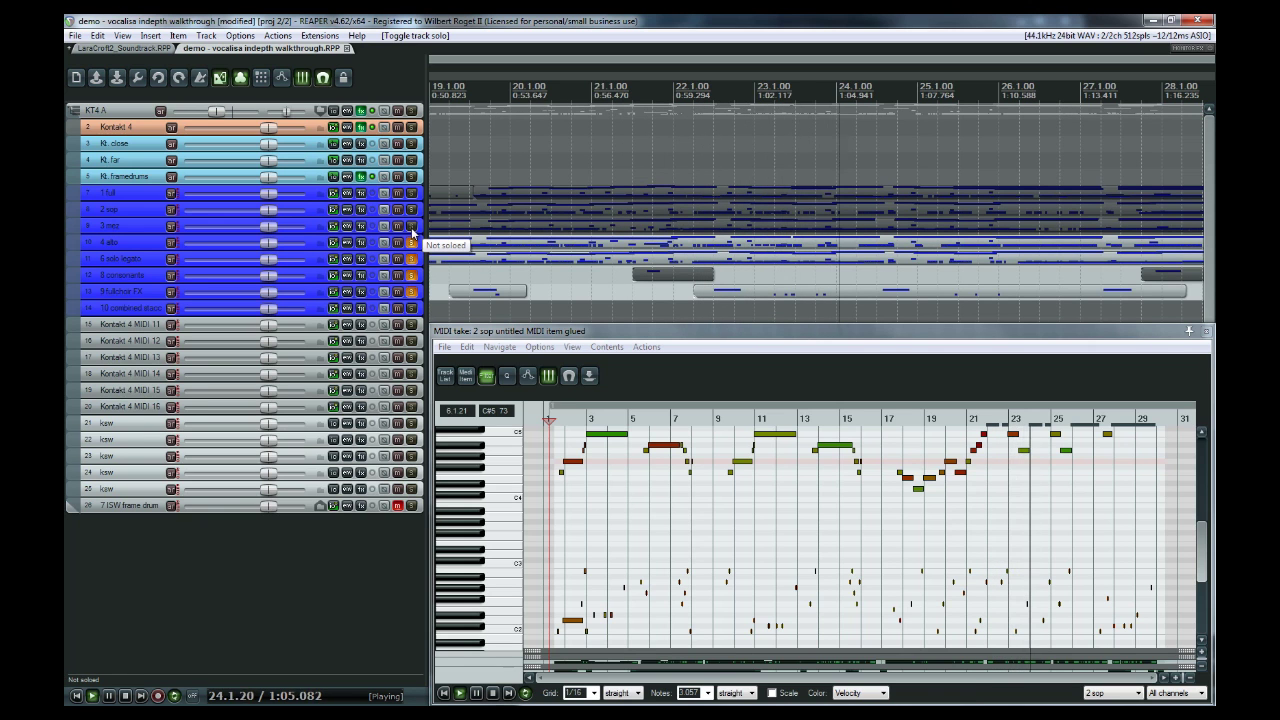
{"action": "left_click", "coordinate": [411, 227]}
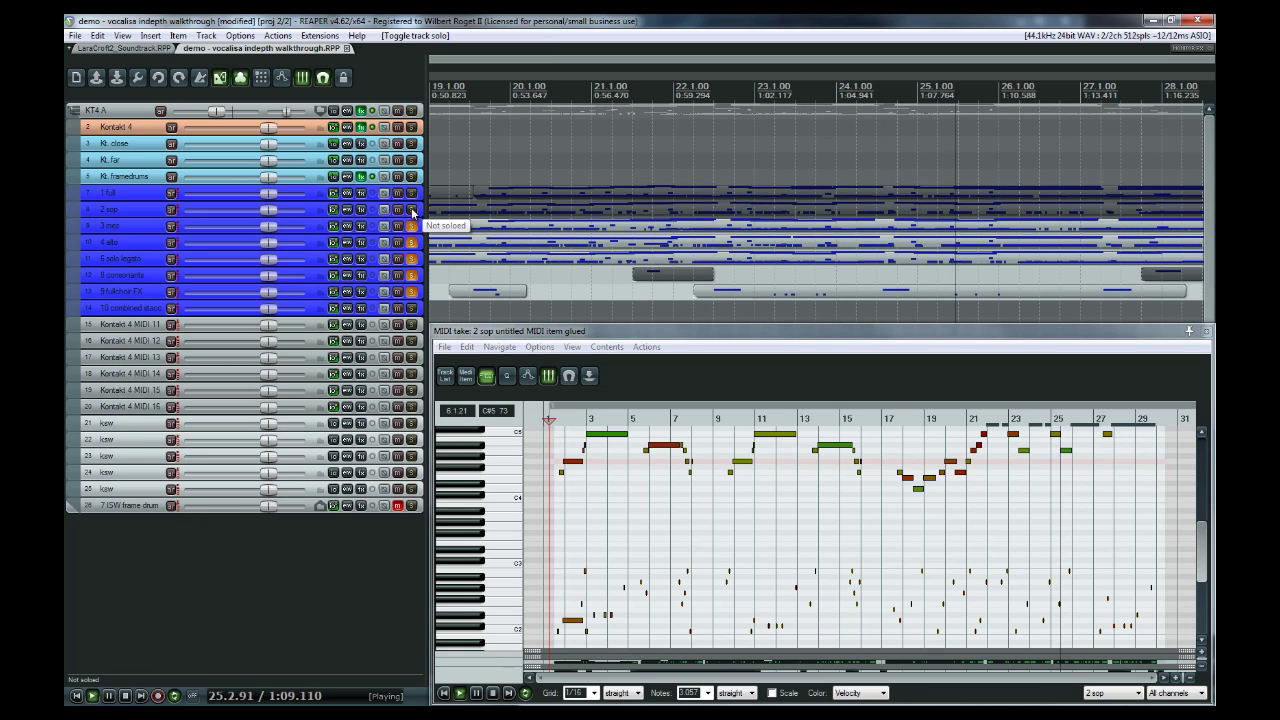
- Add 2 sop and 1 full into the solo, then stop playback
{"action": "left_click", "coordinate": [411, 210]}
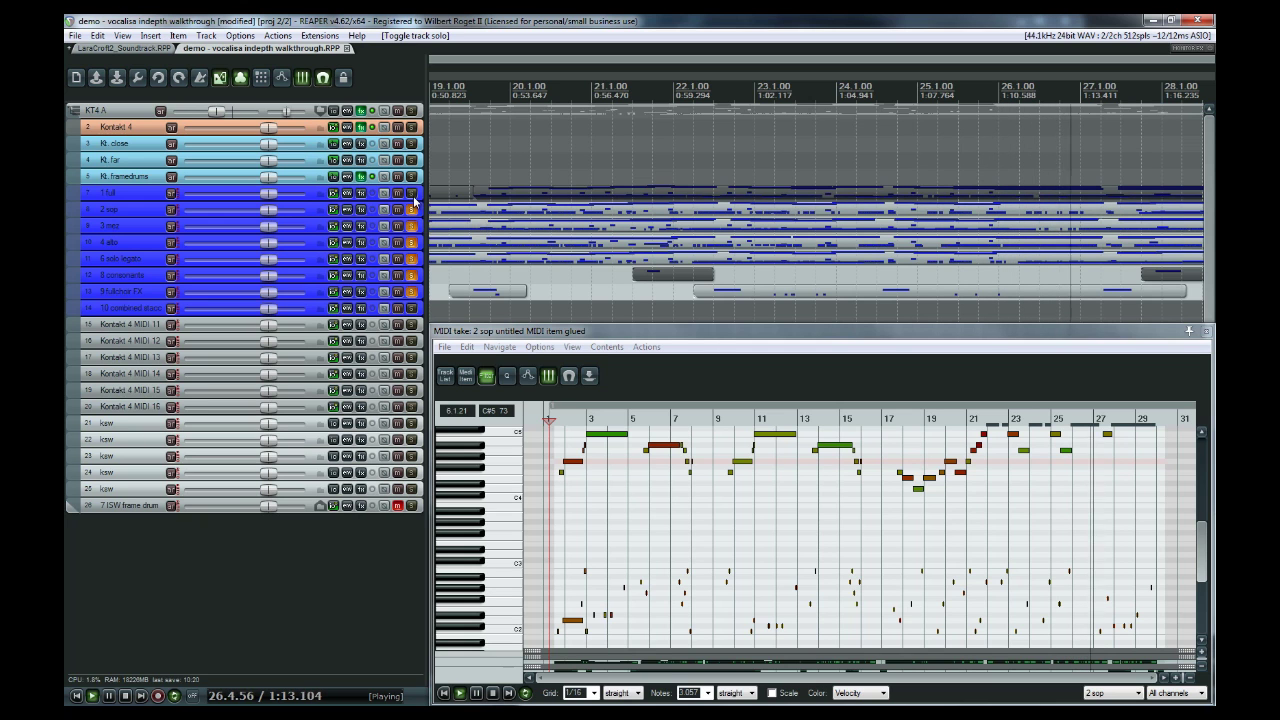
{"action": "left_click", "coordinate": [413, 195]}
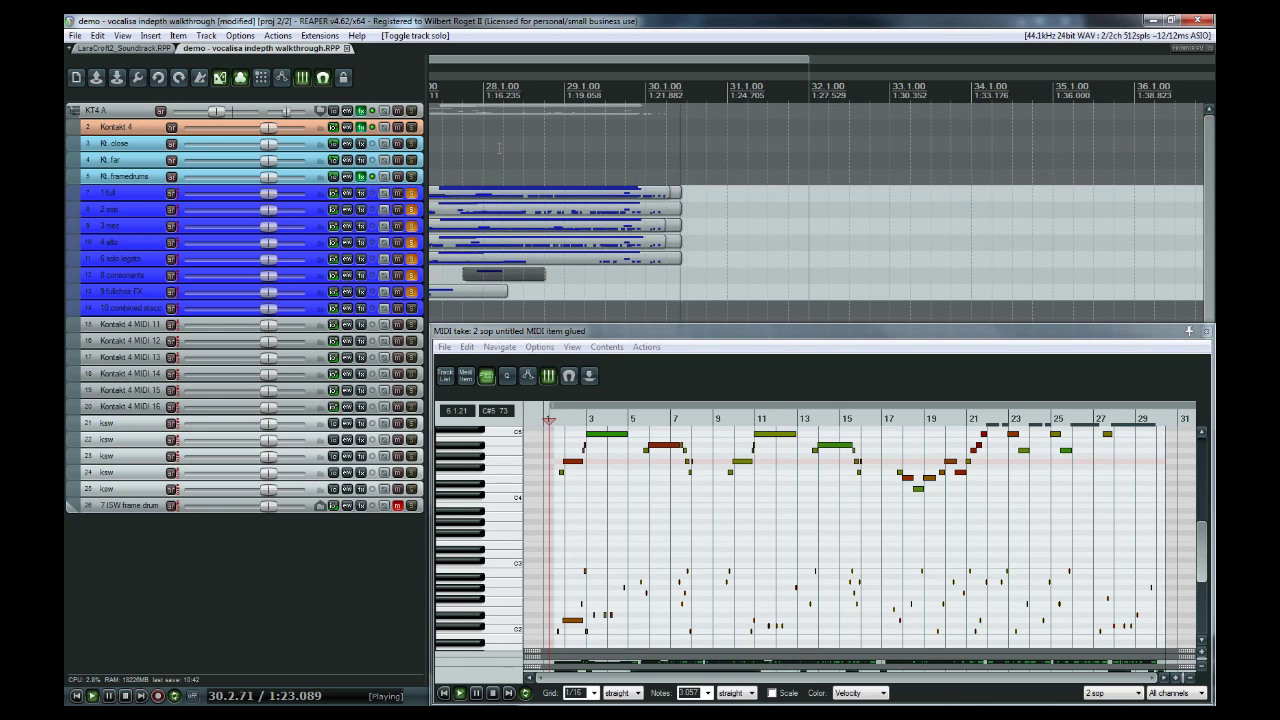
{"action": "key", "text": "space"}
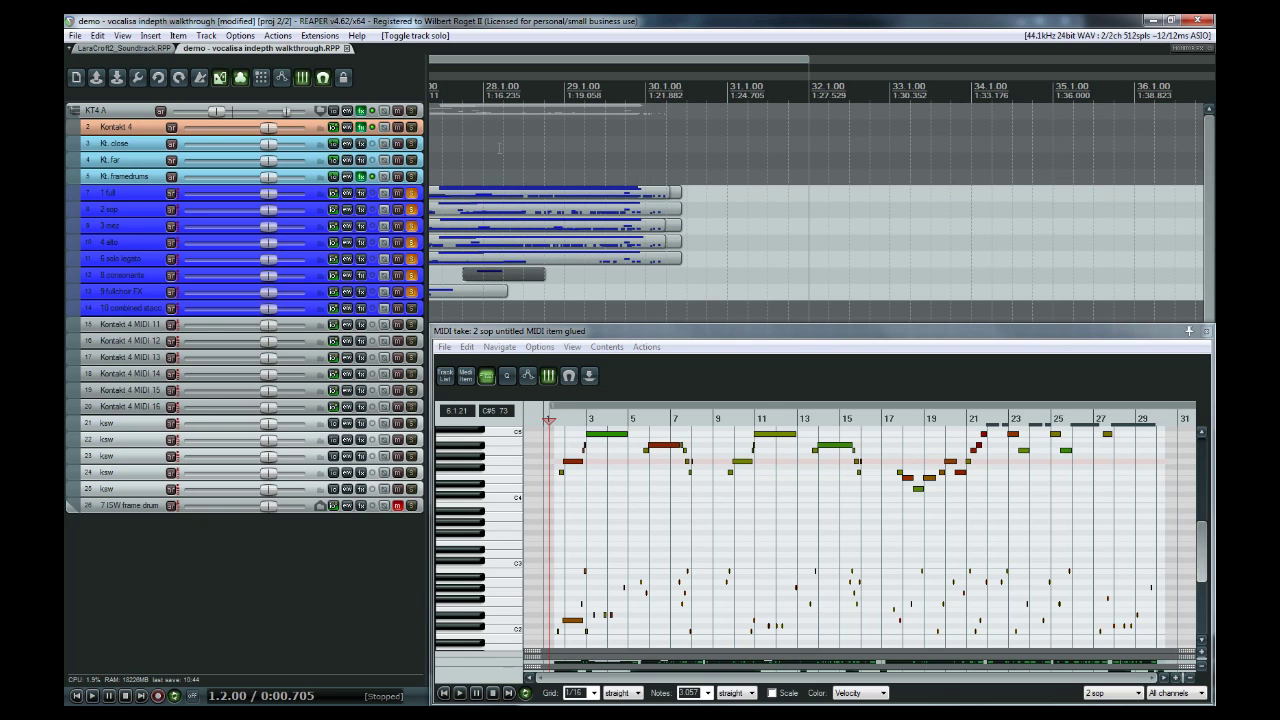